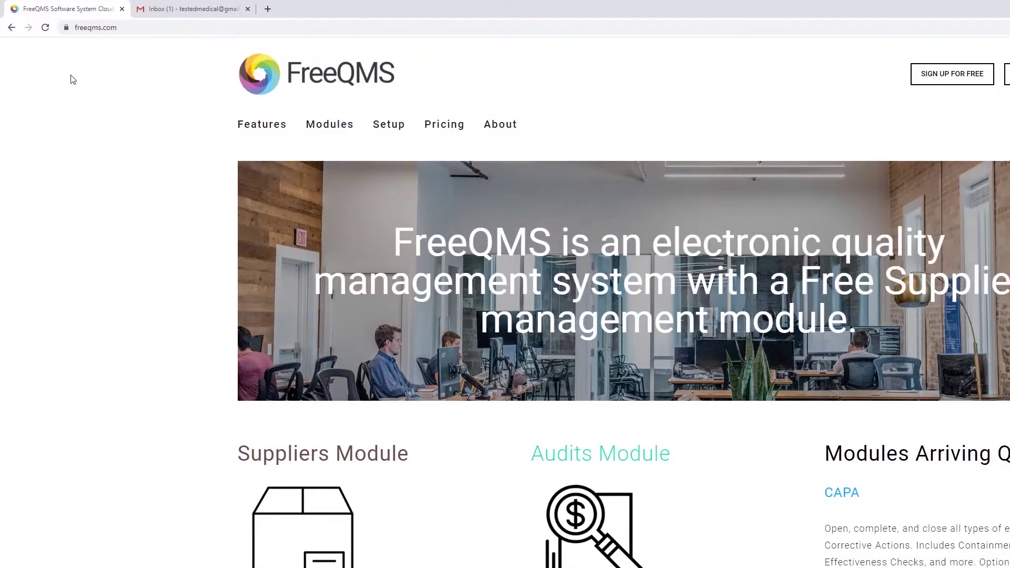
Step: Start signing up for a free FreeQMS account from the homepage
{"action": "left_click", "coordinate": [981, 78]}
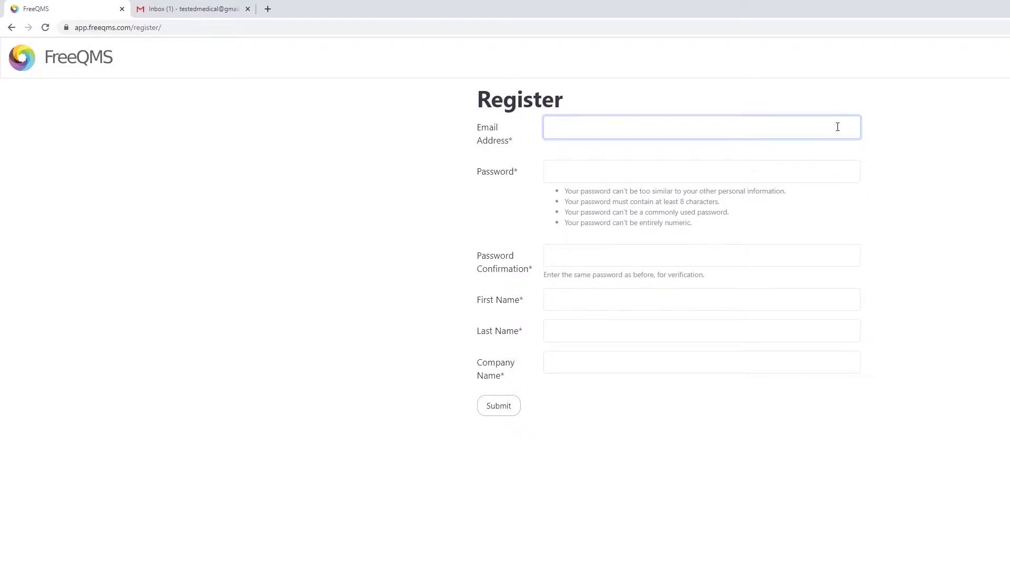
Step: Register with the account e-mail and company name 'Tested Medical', fixing a typo, and submit
{"action": "type", "text": "T"}
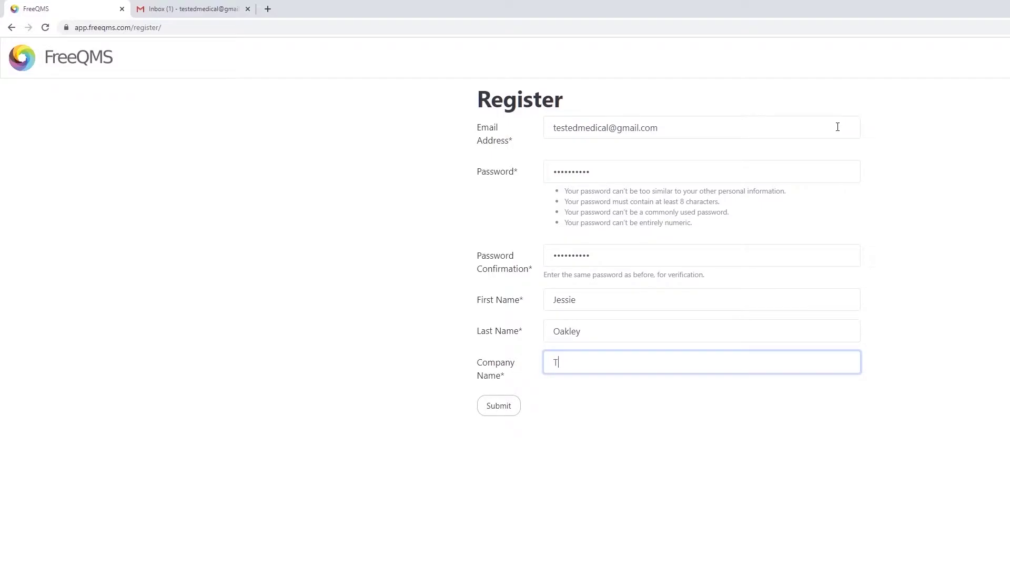
{"action": "type", "text": "ested Medical"}
{"action": "left_click", "coordinate": [490, 411]}
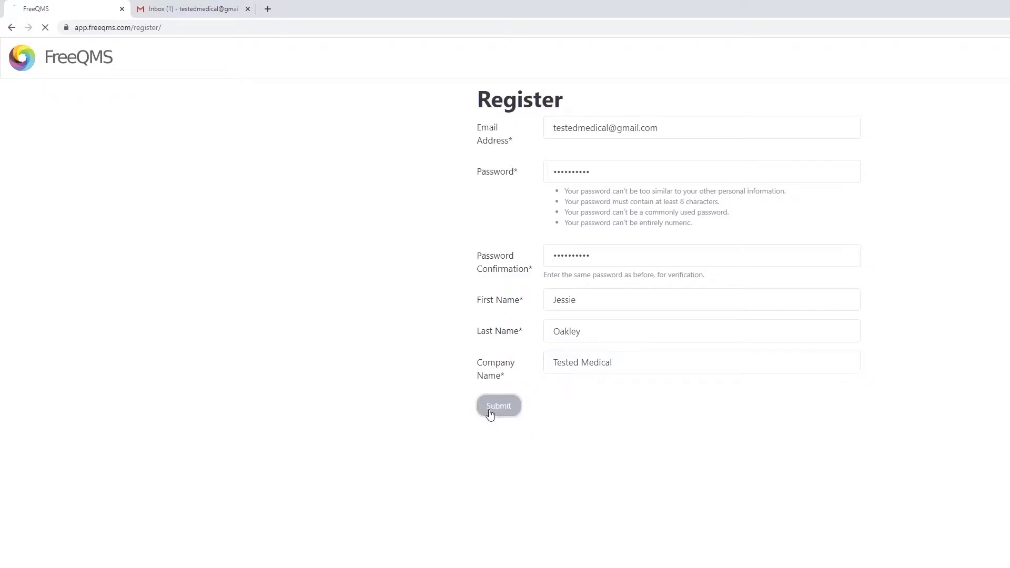
Step: Log in with the new account's e-mail and password
{"action": "left_click", "coordinate": [656, 171]}
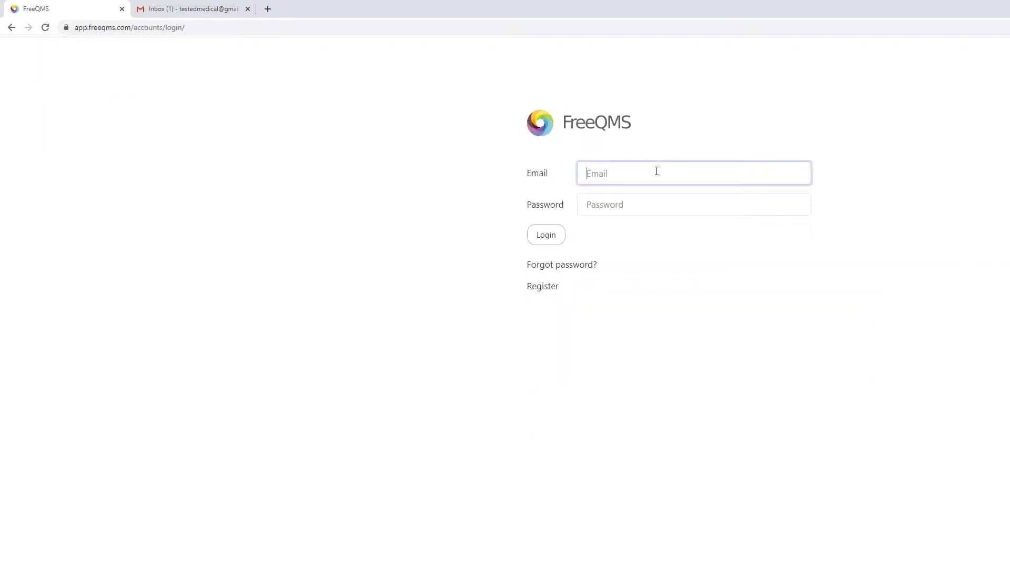
{"action": "key", "text": "Tab"}
{"action": "type", "text": "**********"}
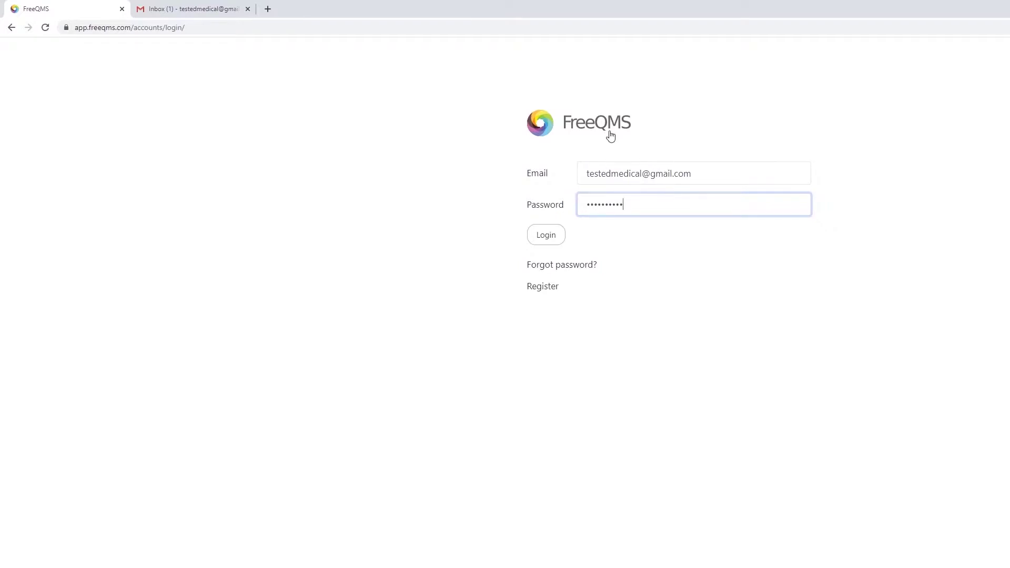
{"action": "key", "text": "Return"}
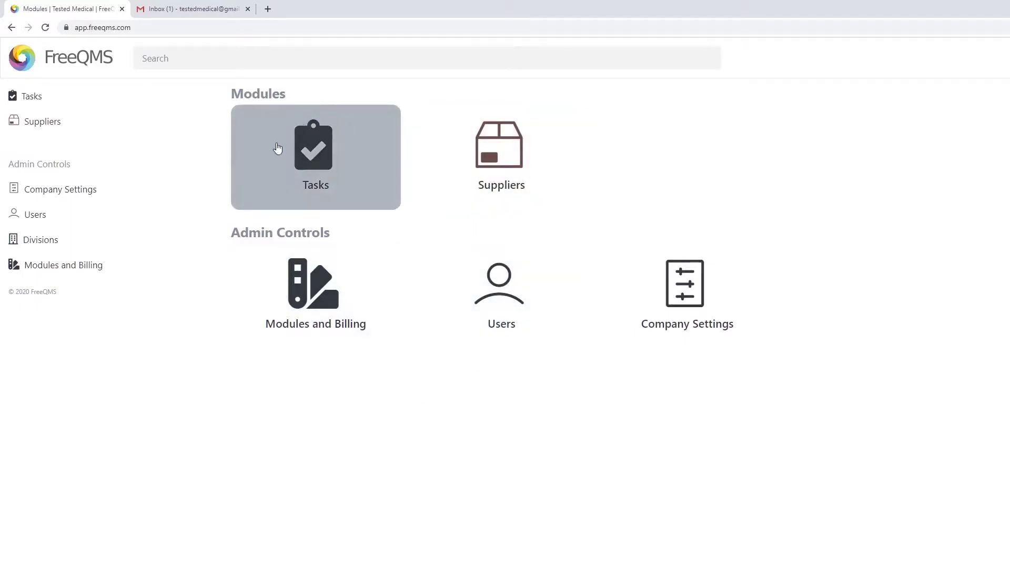
{"action": "left_click", "coordinate": [322, 152]}
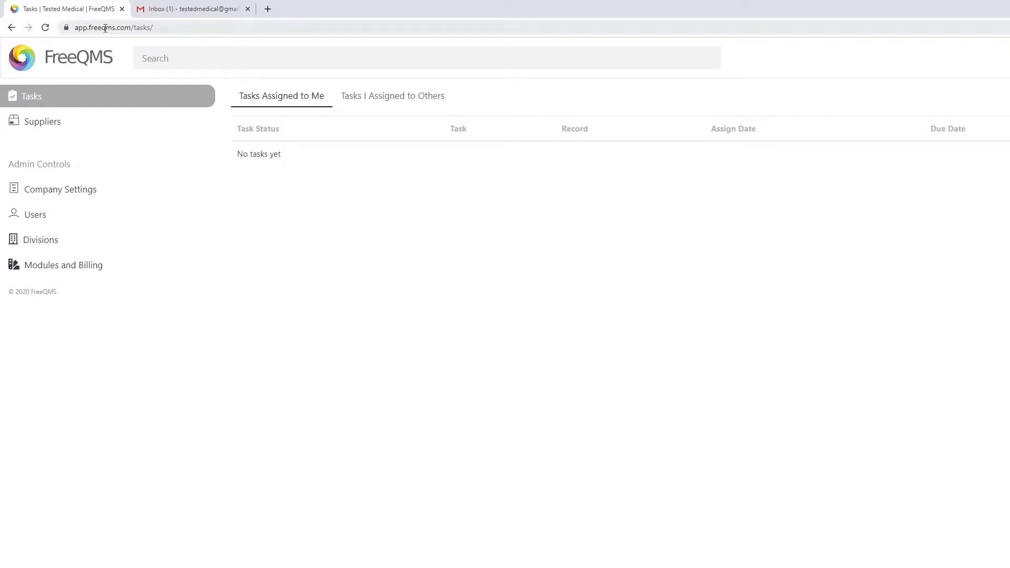
{"action": "left_click", "coordinate": [51, 57]}
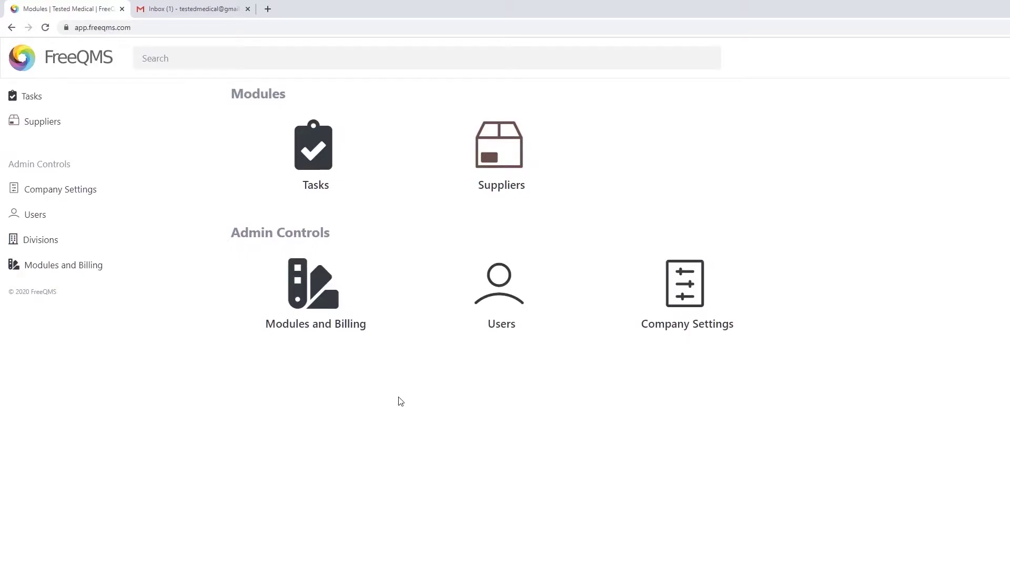
Step: Open the Tested Medical supplier record from the Suppliers module
{"action": "left_click", "coordinate": [499, 169]}
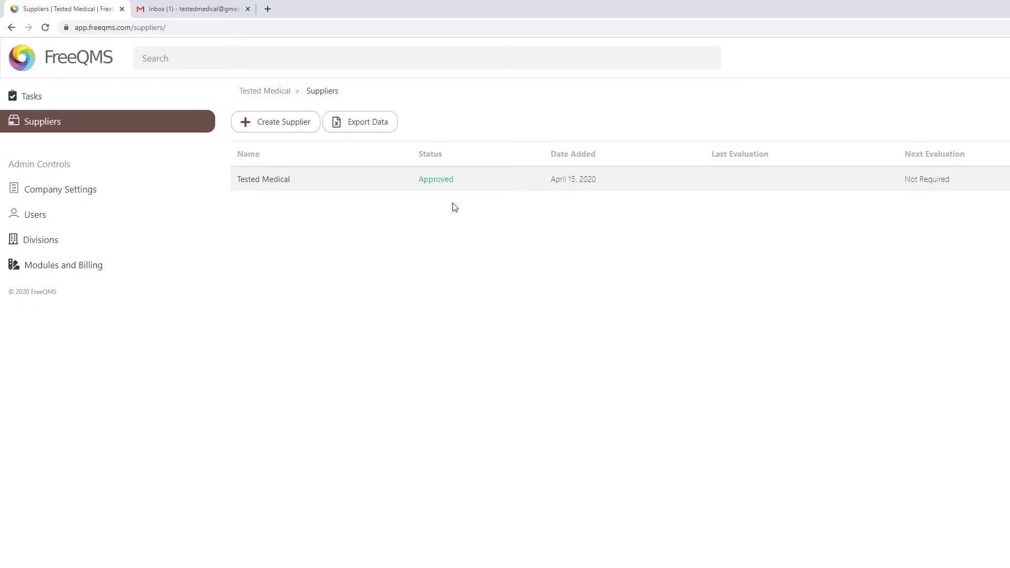
{"action": "left_click", "coordinate": [392, 184]}
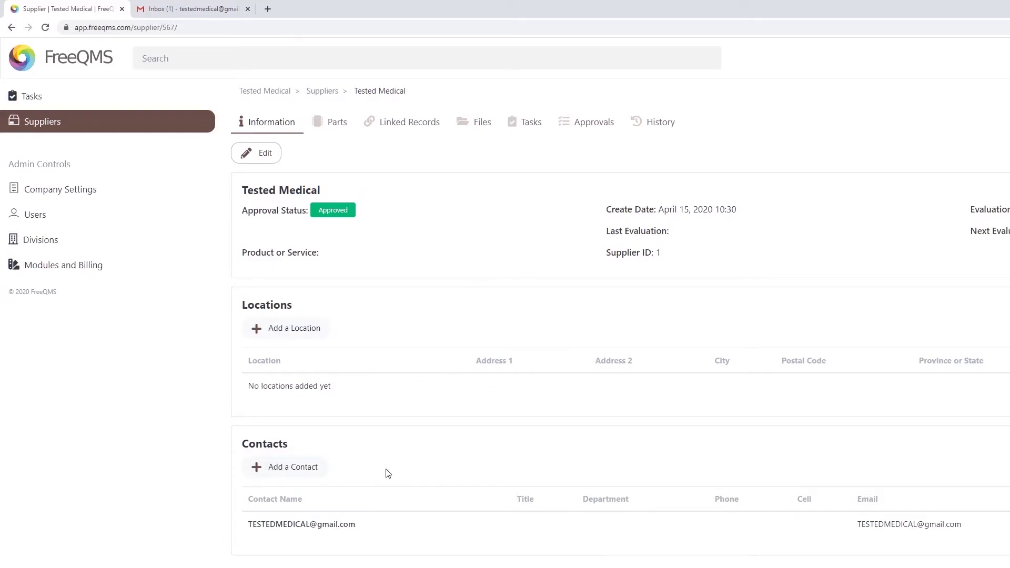
Step: Return to the Modules home page via the FreeQMS logo
{"action": "left_click", "coordinate": [62, 65]}
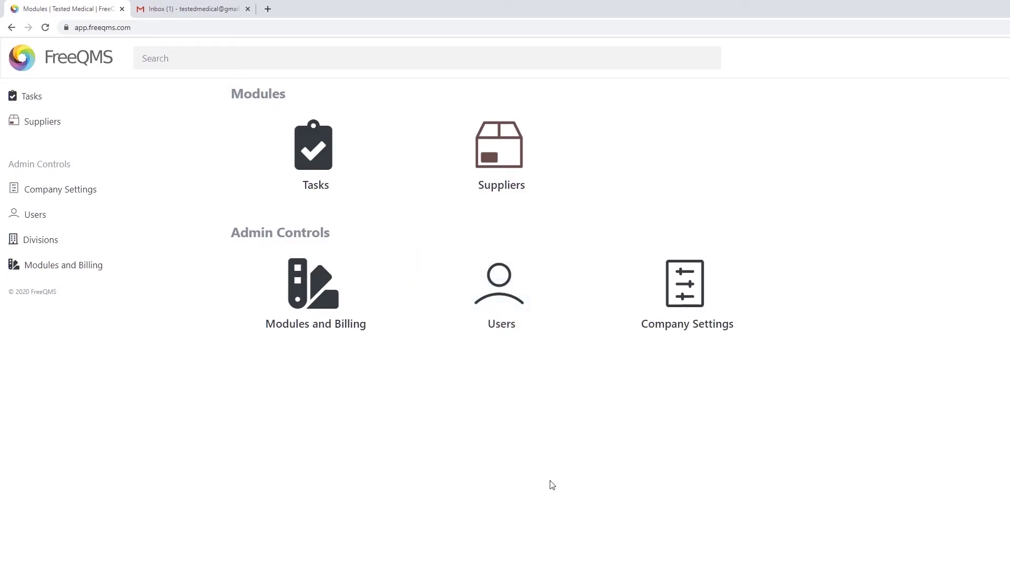
Step: Open Company Settings and retype the company name as 'Tested Medical'
{"action": "left_click", "coordinate": [703, 273]}
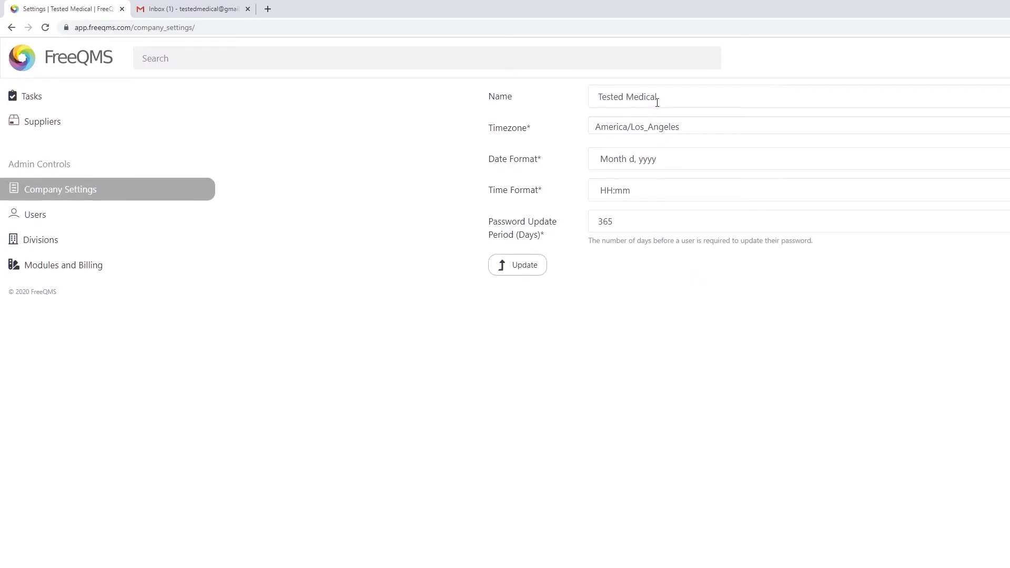
{"action": "left_click_drag", "start_coordinate": [656, 97], "coordinate": [558, 93]}
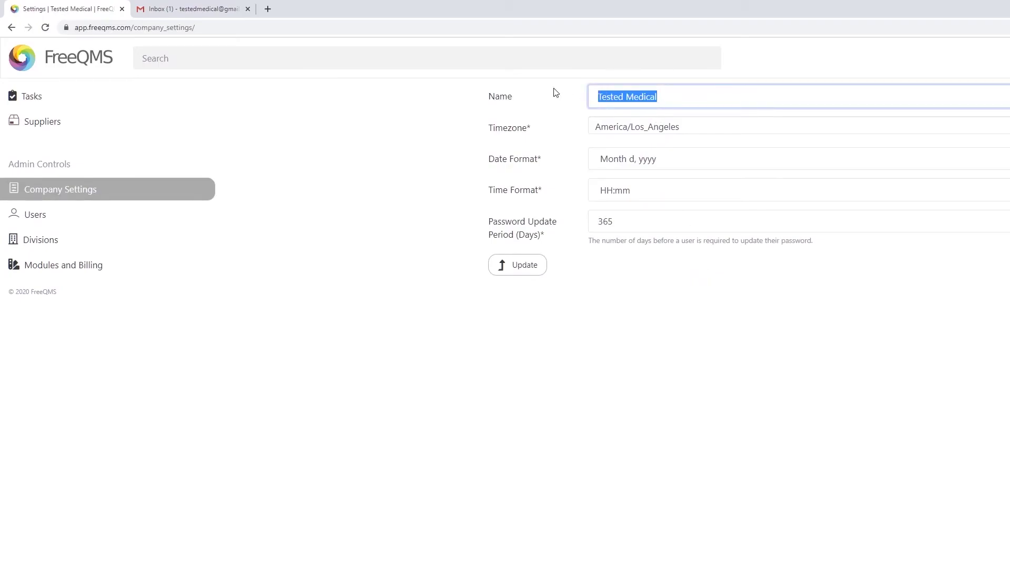
{"action": "type", "text": "Tested Med"}
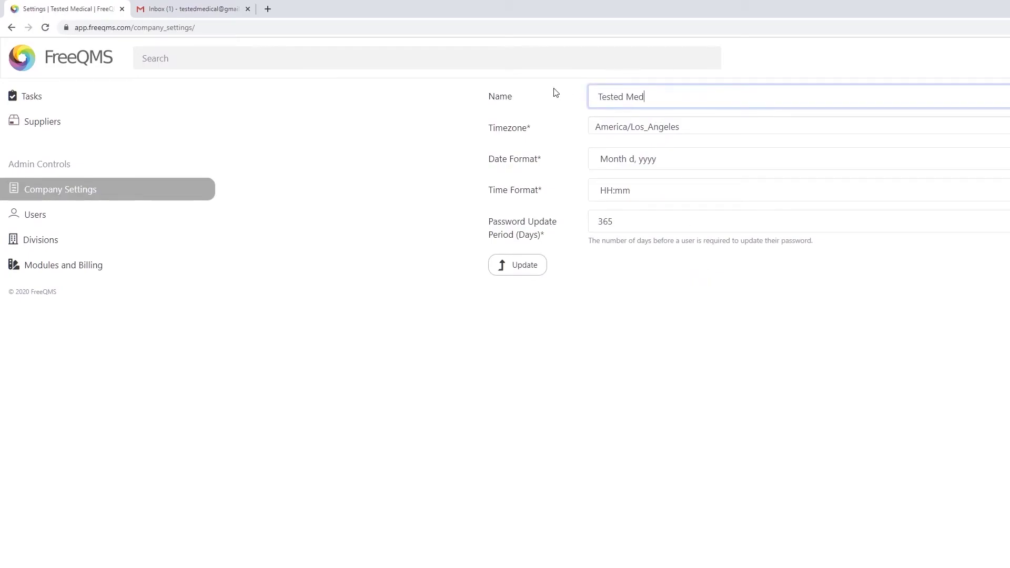
{"action": "type", "text": "ical"}
Step: Keep timezone America/Los_Angeles, date Month d, yyyy, time HH:mm and 365-day password updates
{"action": "left_click", "coordinate": [638, 127]}
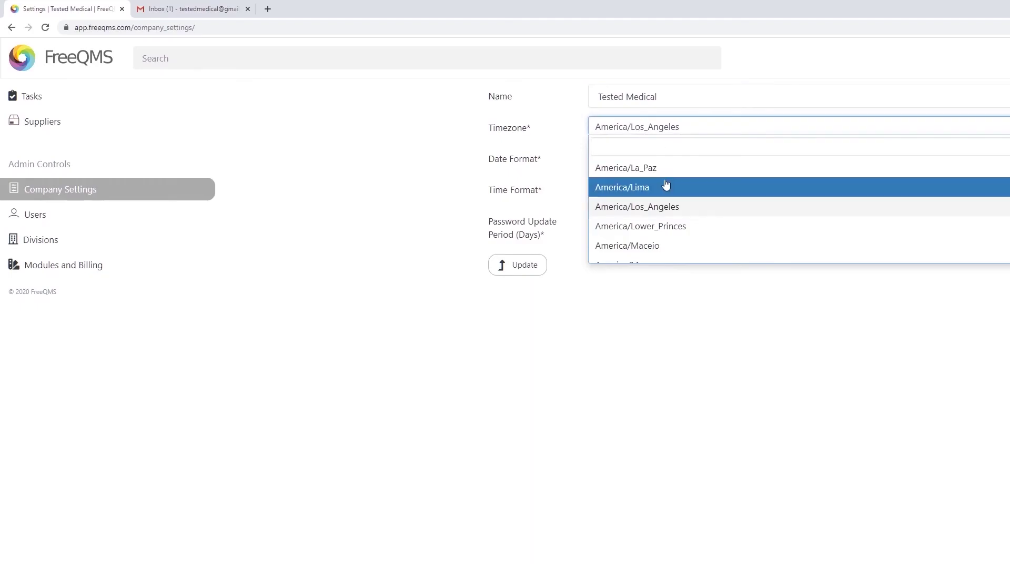
{"action": "scroll", "coordinate": [666, 200], "scroll_direction": "down", "scroll_amount": 4}
{"action": "scroll", "coordinate": [667, 239], "scroll_direction": "up", "scroll_amount": 5}
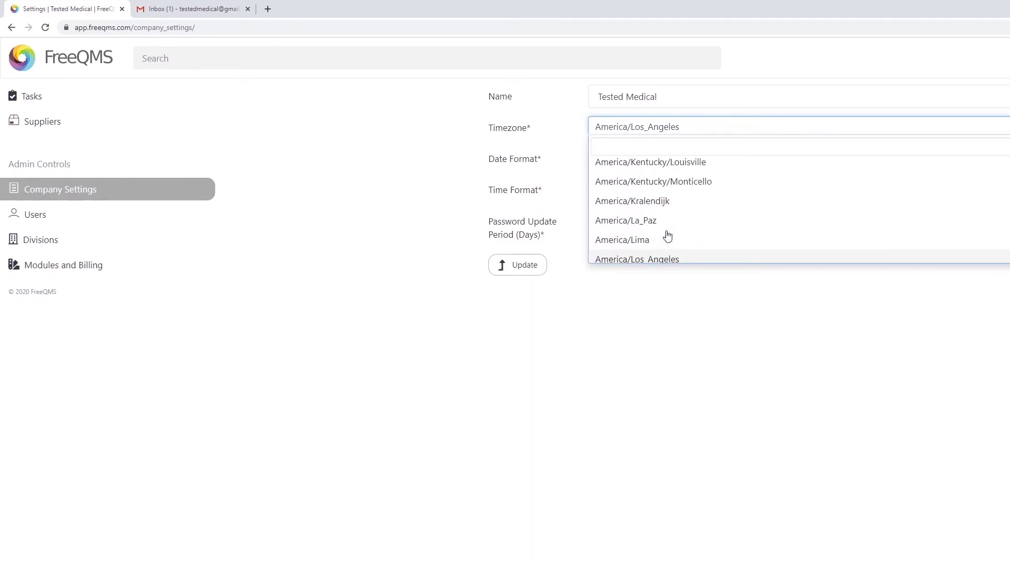
{"action": "left_click", "coordinate": [663, 259]}
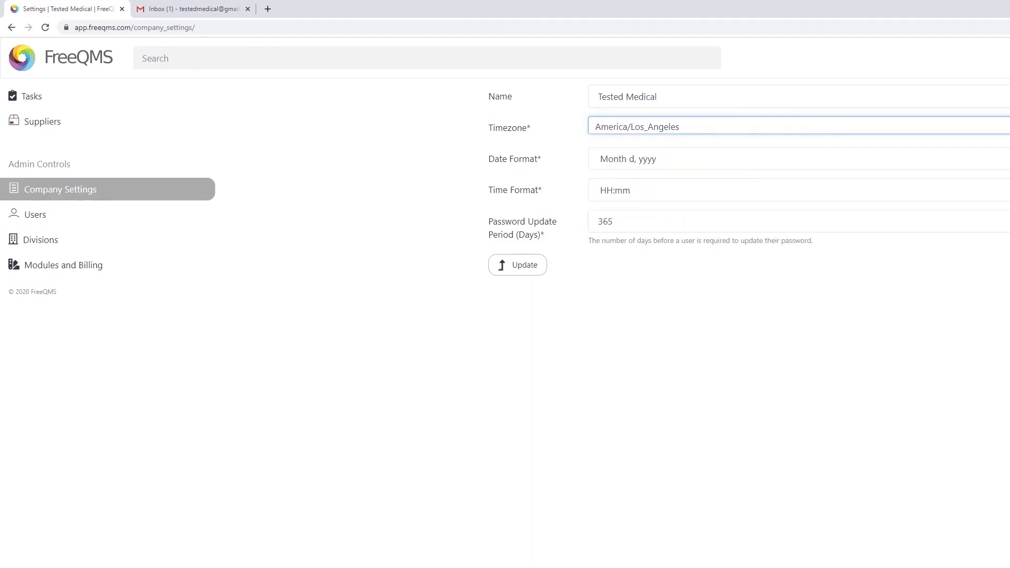
{"action": "key", "text": "Tab"}
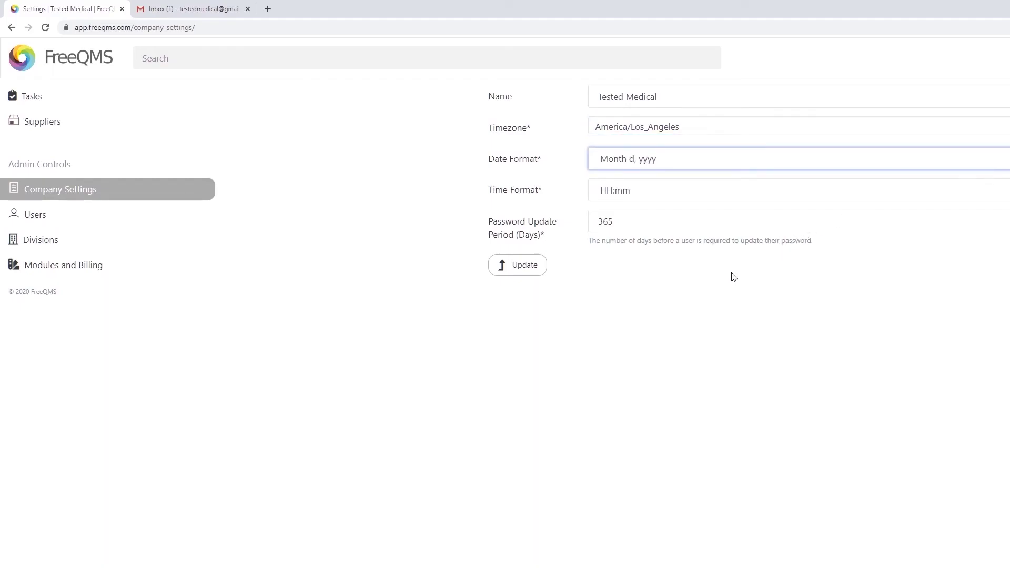
{"action": "key", "text": "Tab"}
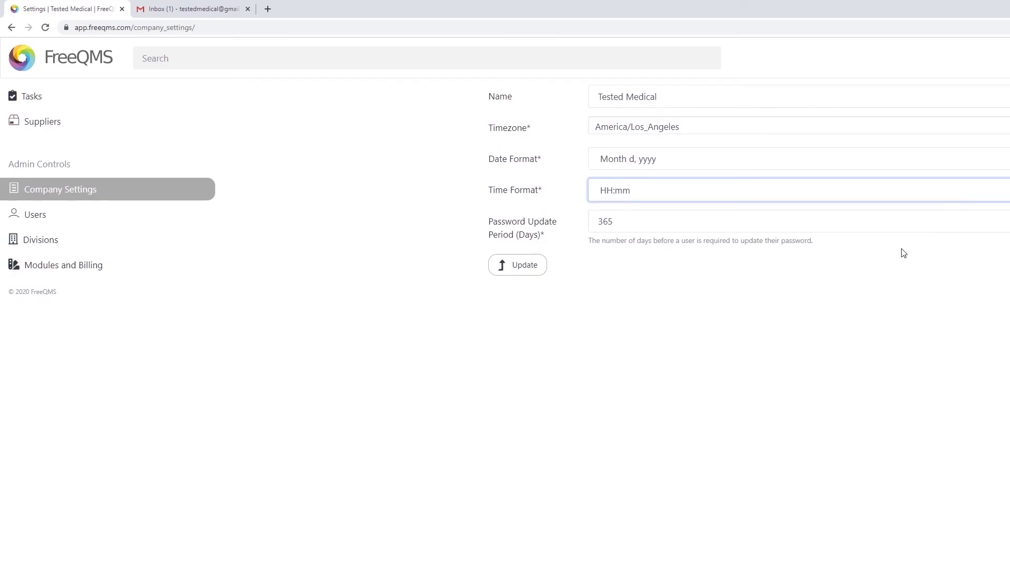
{"action": "key", "text": "Tab"}
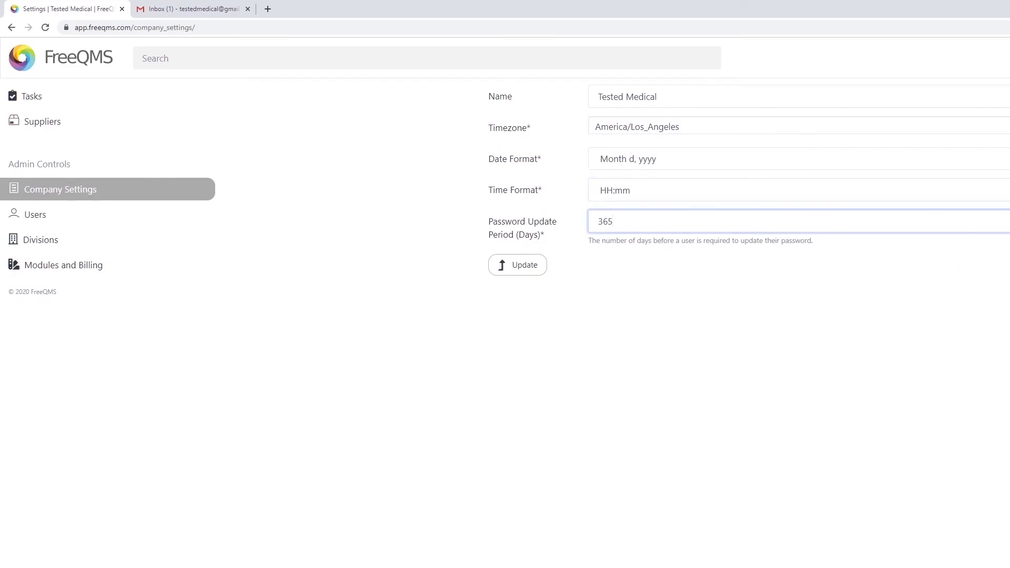
{"action": "left_click", "coordinate": [678, 349]}
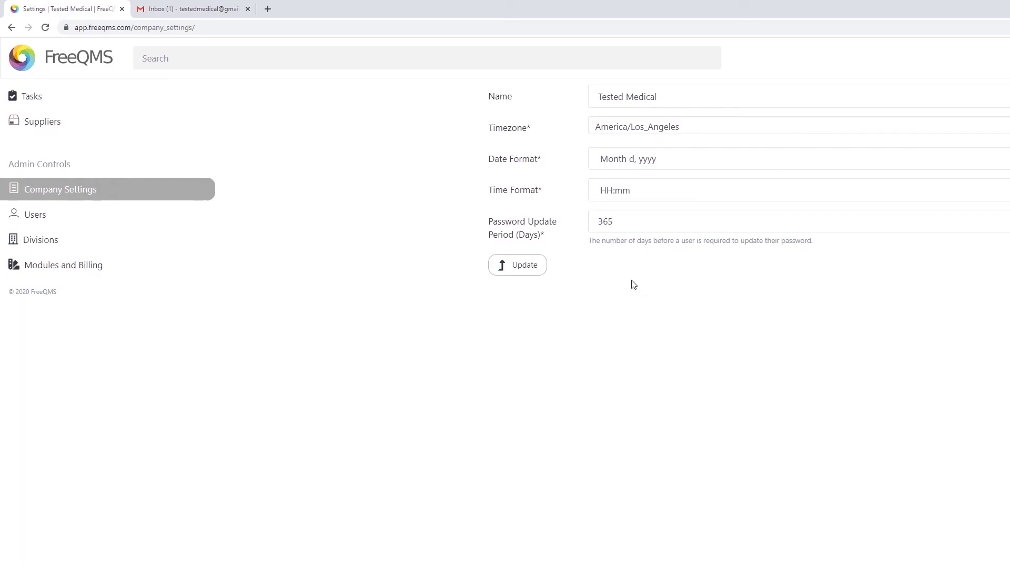